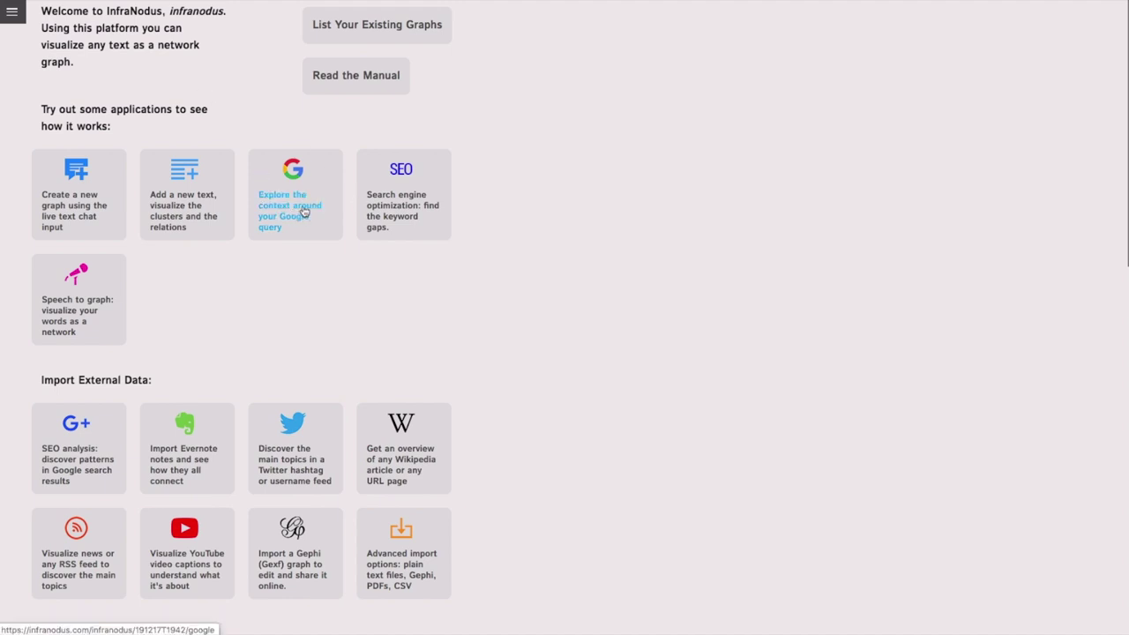
Import Google search results for the query 'network science' as a text-network graph
left_click(304, 211)
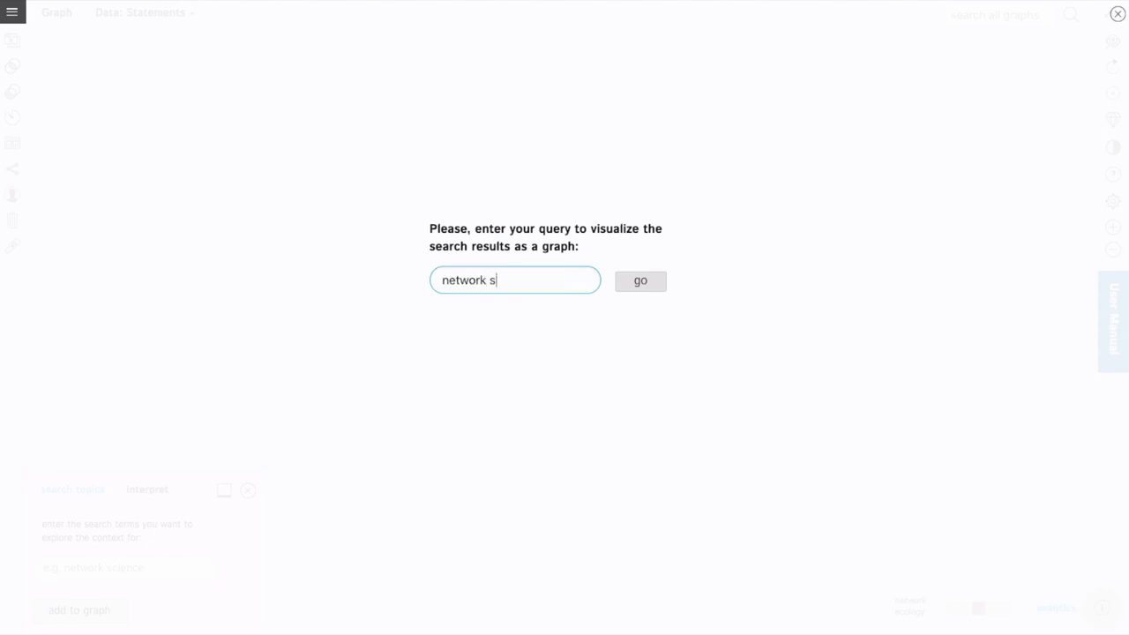
left_click(652, 283)
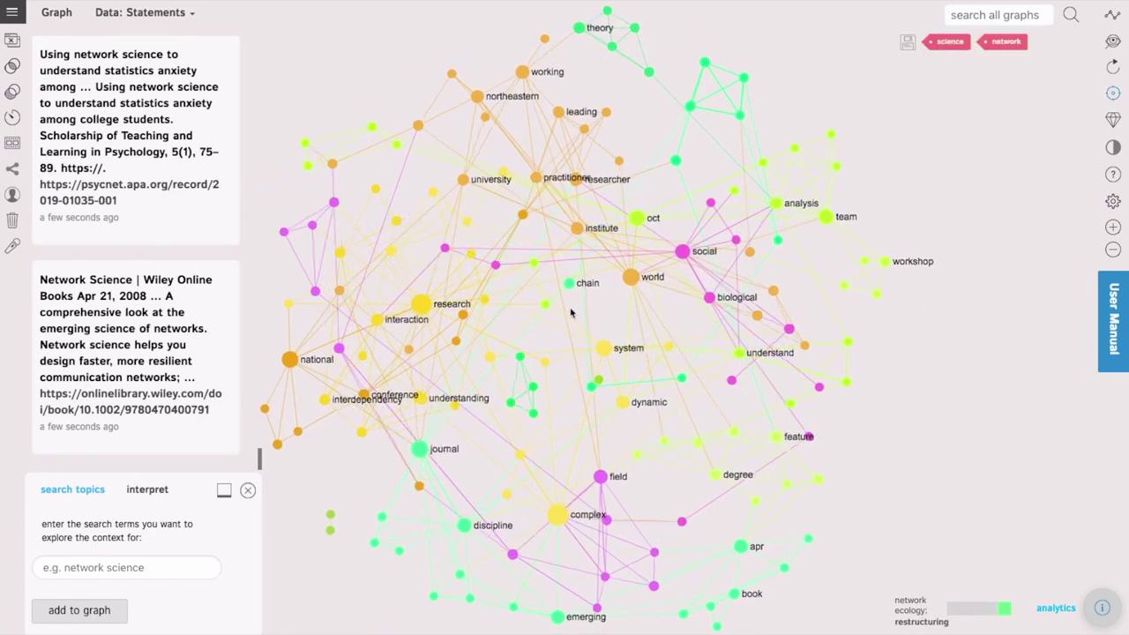
Filter the loaded graph to the interaction and research nodes, then restore the full graph
left_click(591, 330)
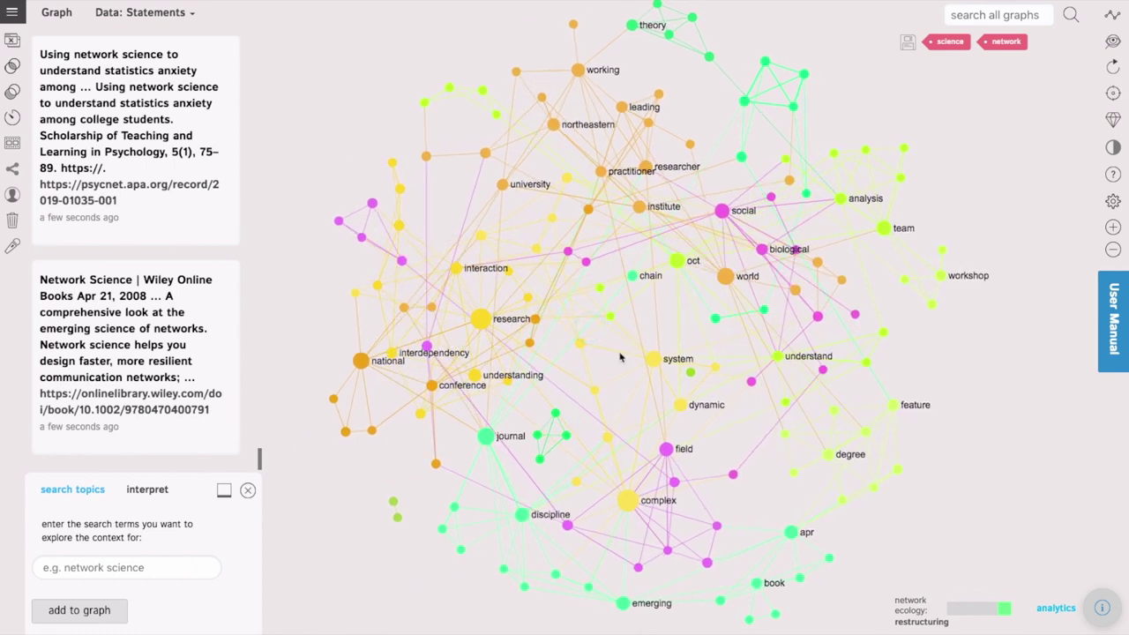
left_click(610, 316)
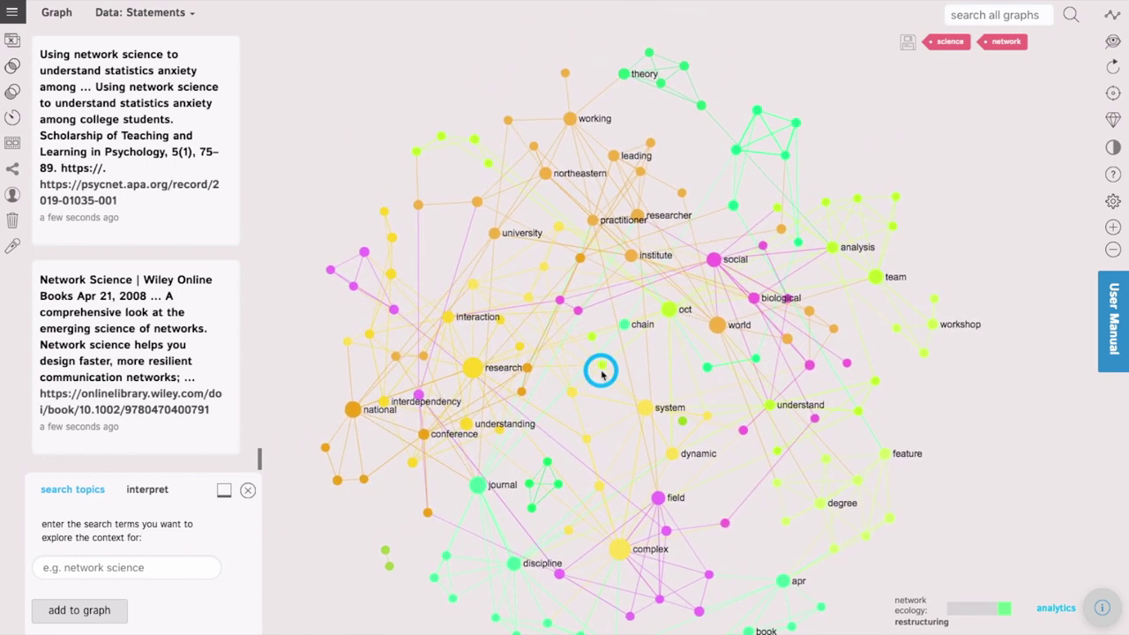
left_click_drag(560, 362, 542, 305)
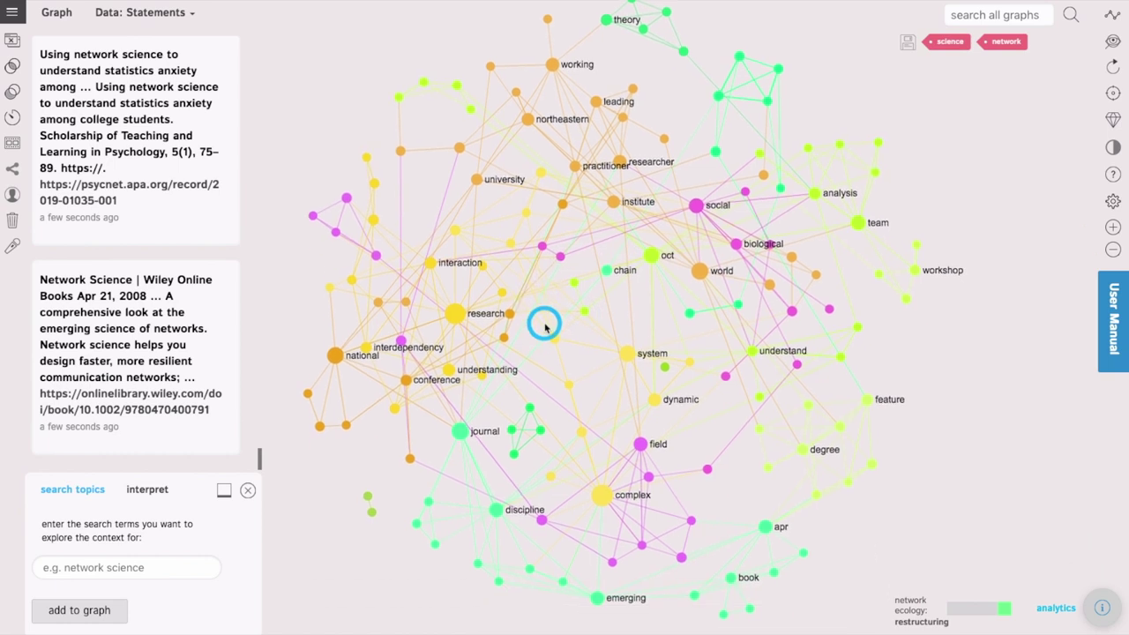
left_click(431, 265)
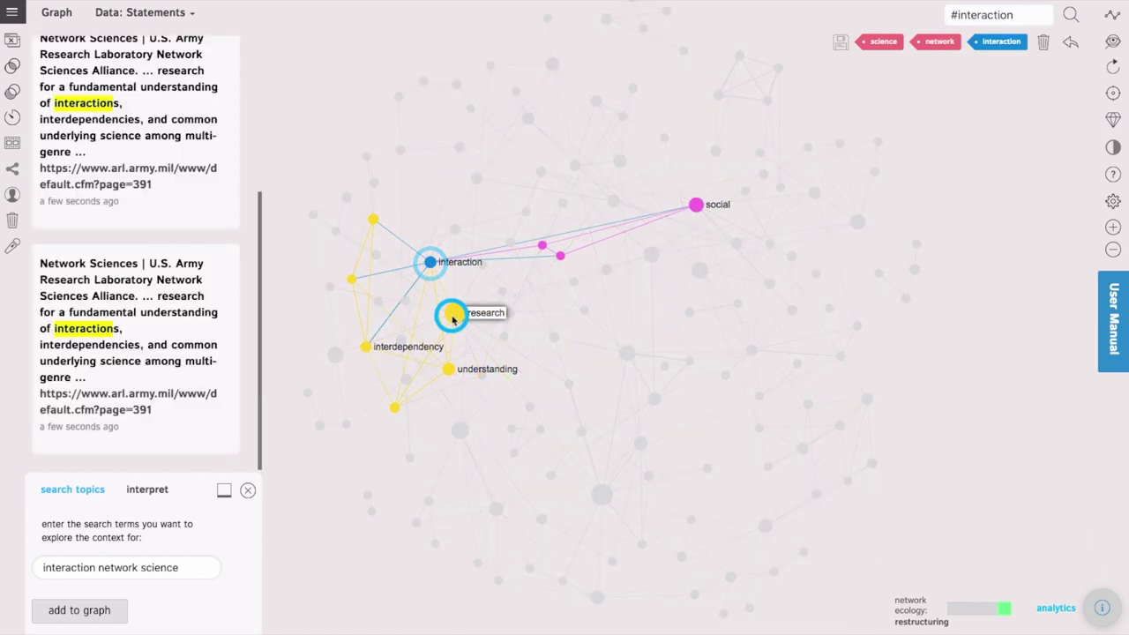
left_click(453, 315)
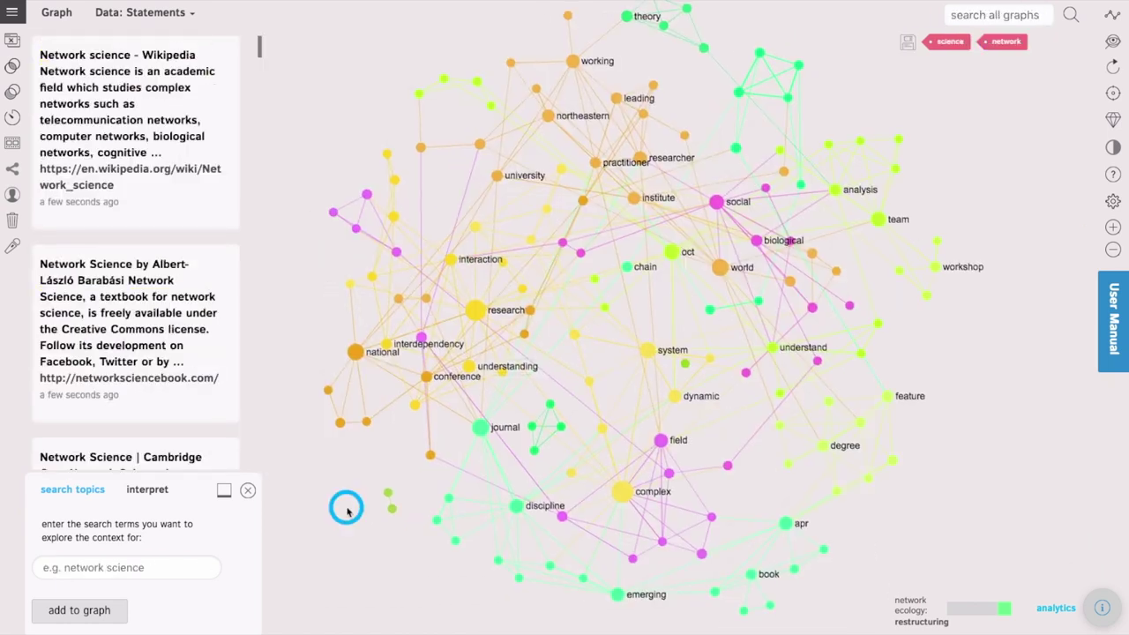
left_click(346, 507)
Show the analytics topical groups and focus on group 4: complex, system, dynamic
left_click(1102, 608)
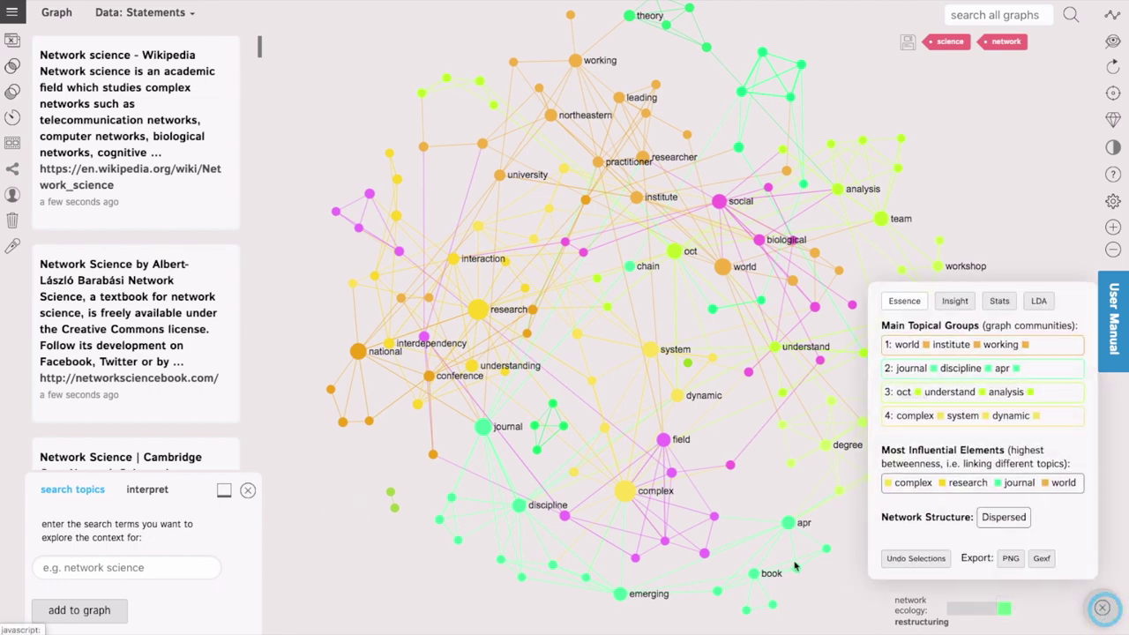
left_click_drag(800, 571, 736, 571)
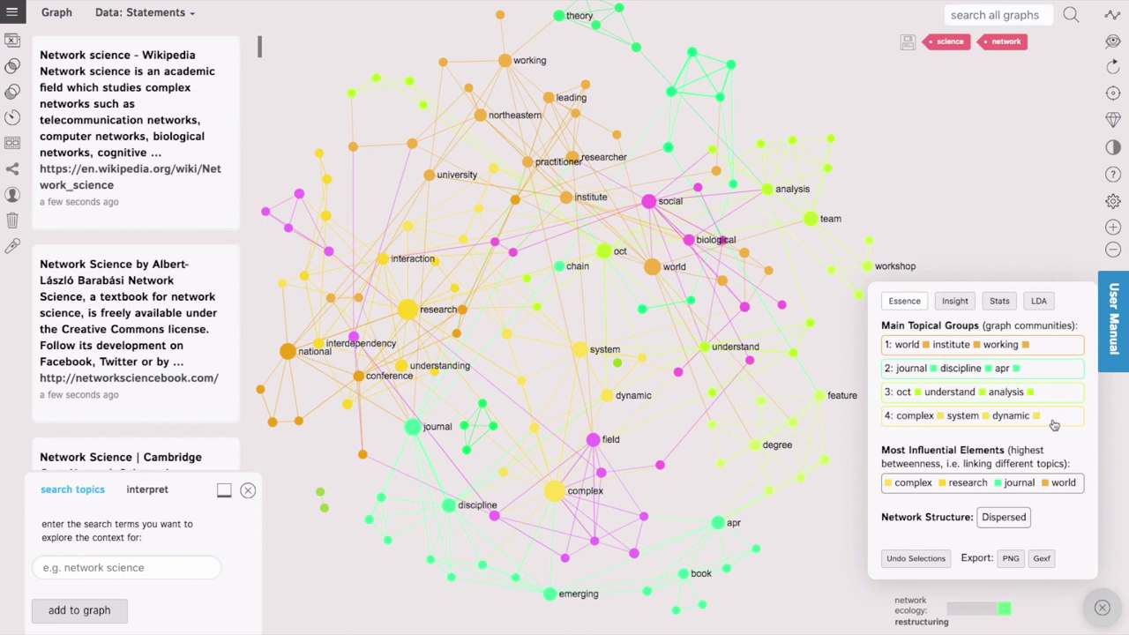
left_click(1055, 422)
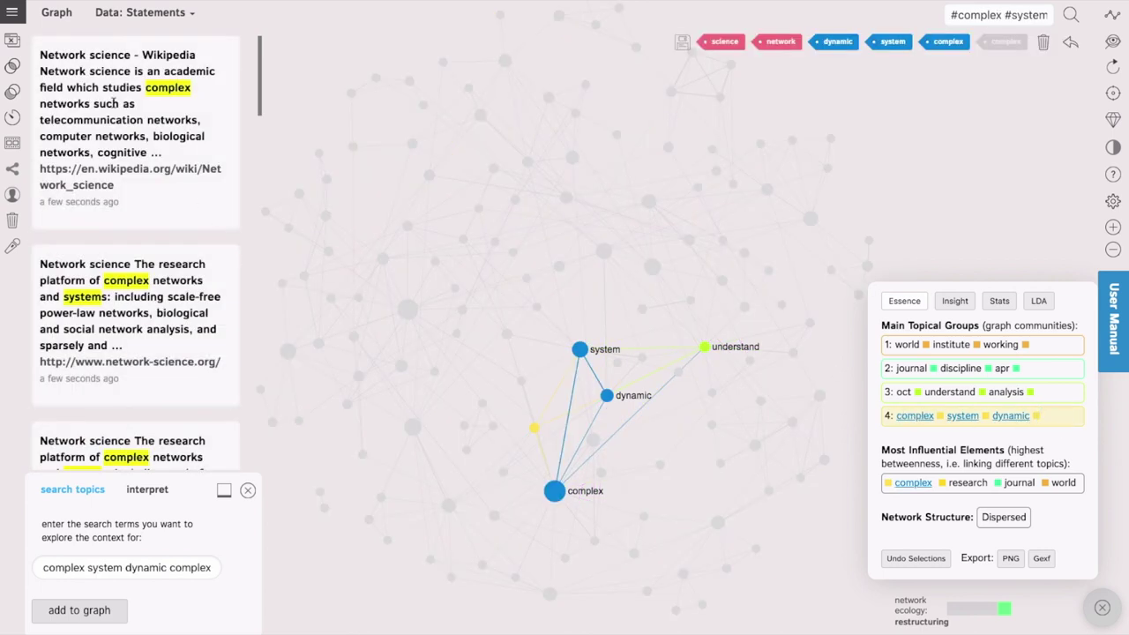
Review the group's matching results and select the 'complex system dynamic complex' search terms
scroll(150, 194, "down", 3)
scroll(168, 230, "down", 1)
scroll(183, 258, "down", 2)
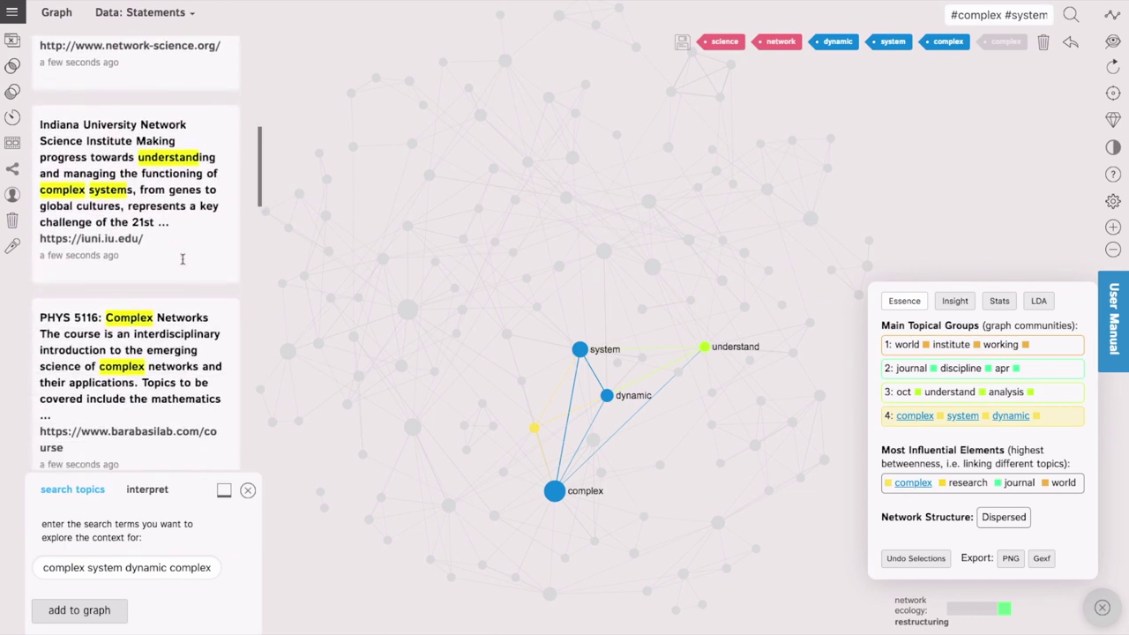
scroll(183, 258, "down", 1)
scroll(182, 258, "down", 3)
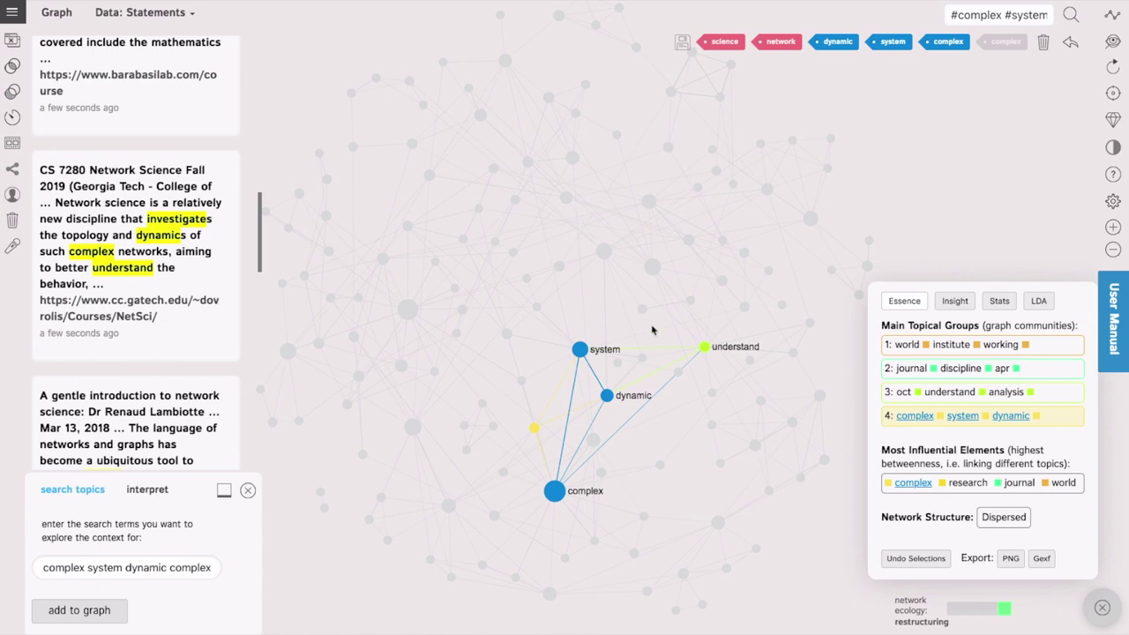
double_click(79, 569)
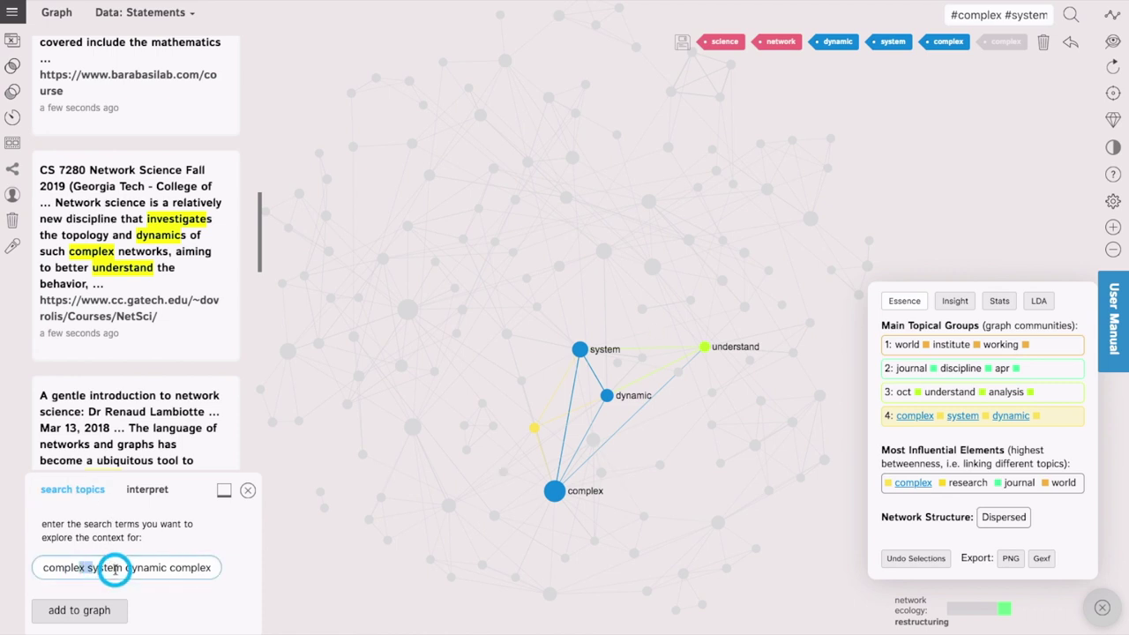
mouse_move(157, 558)
left_mouse_down()
mouse_move(240, 575)
mouse_move(53, 573)
left_mouse_up()
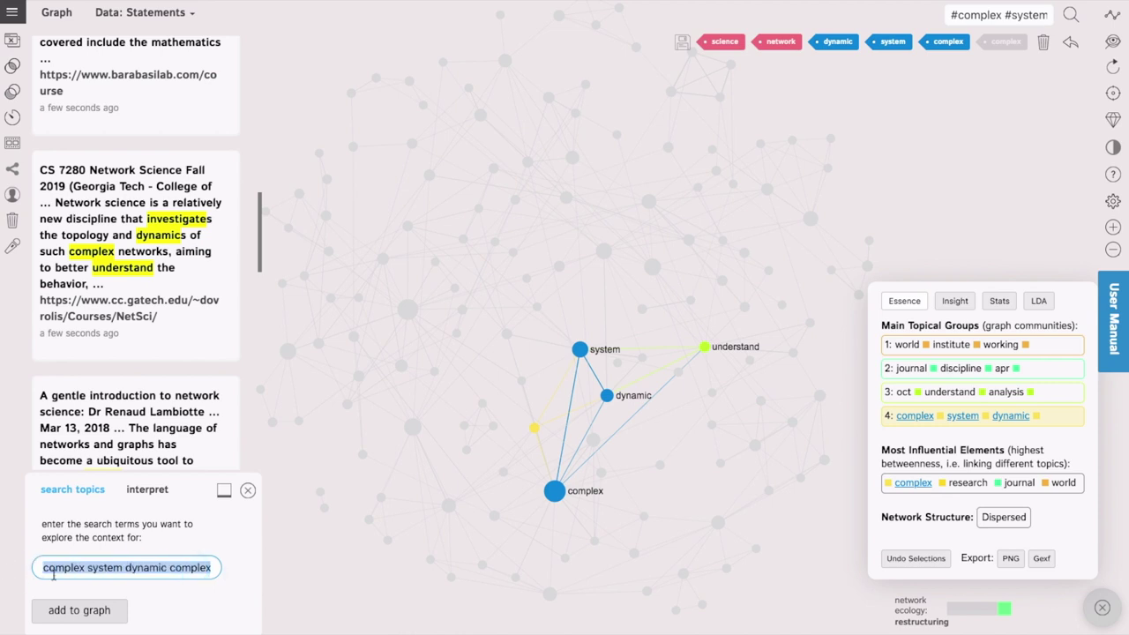
Add search results for the cluster terms, regrouping into structure, university, research and center topics
left_click(93, 609)
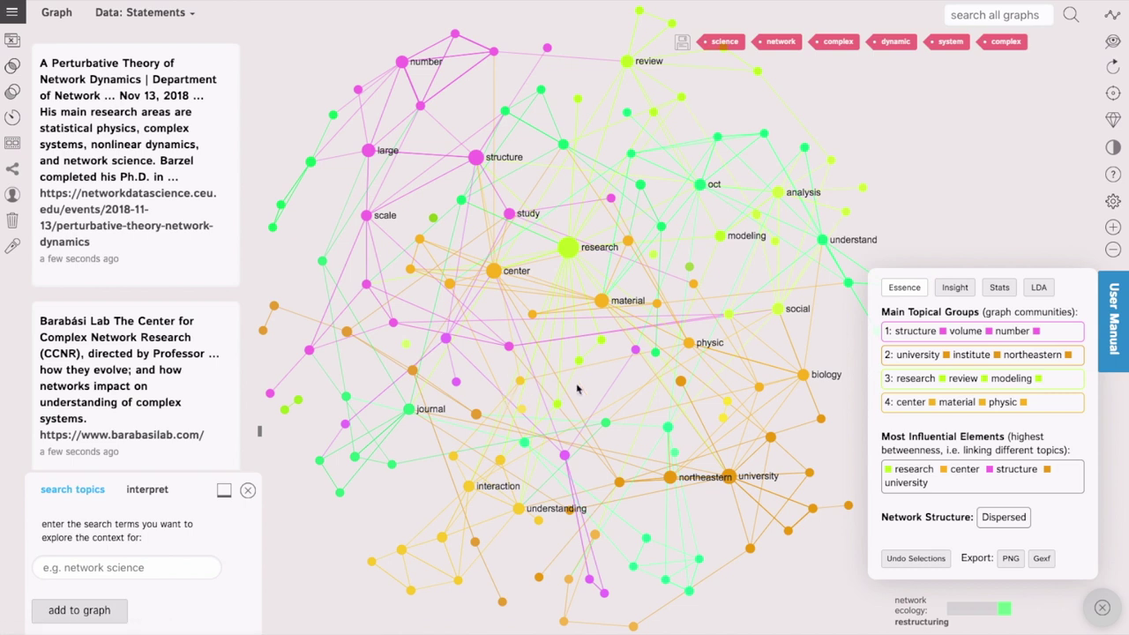
left_click_drag(578, 389, 579, 401)
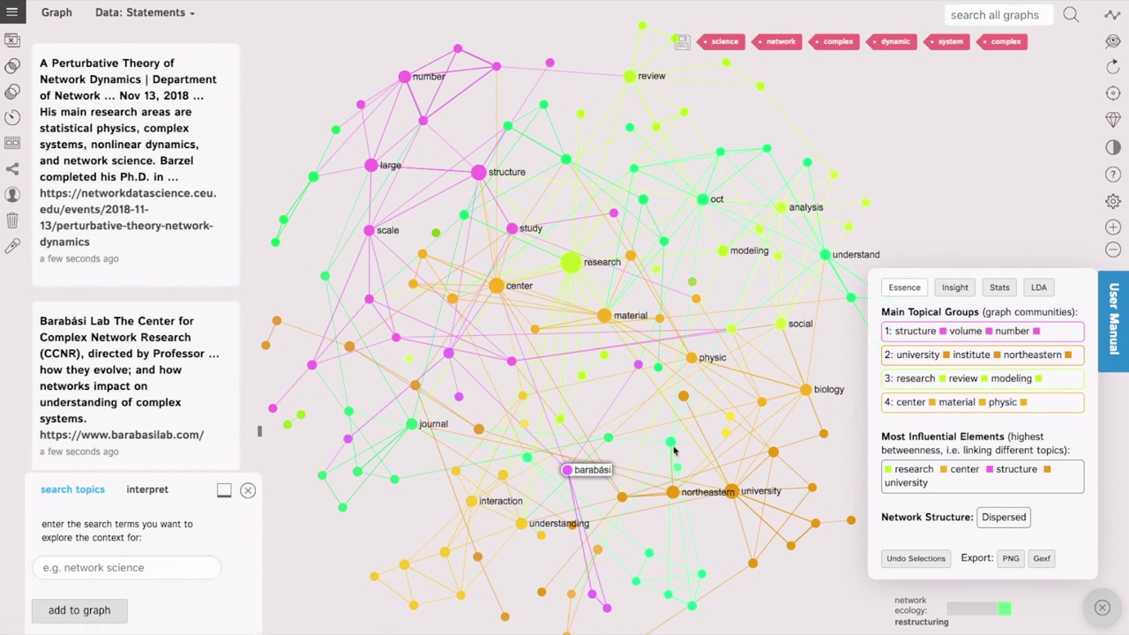
left_click_drag(791, 413, 767, 407)
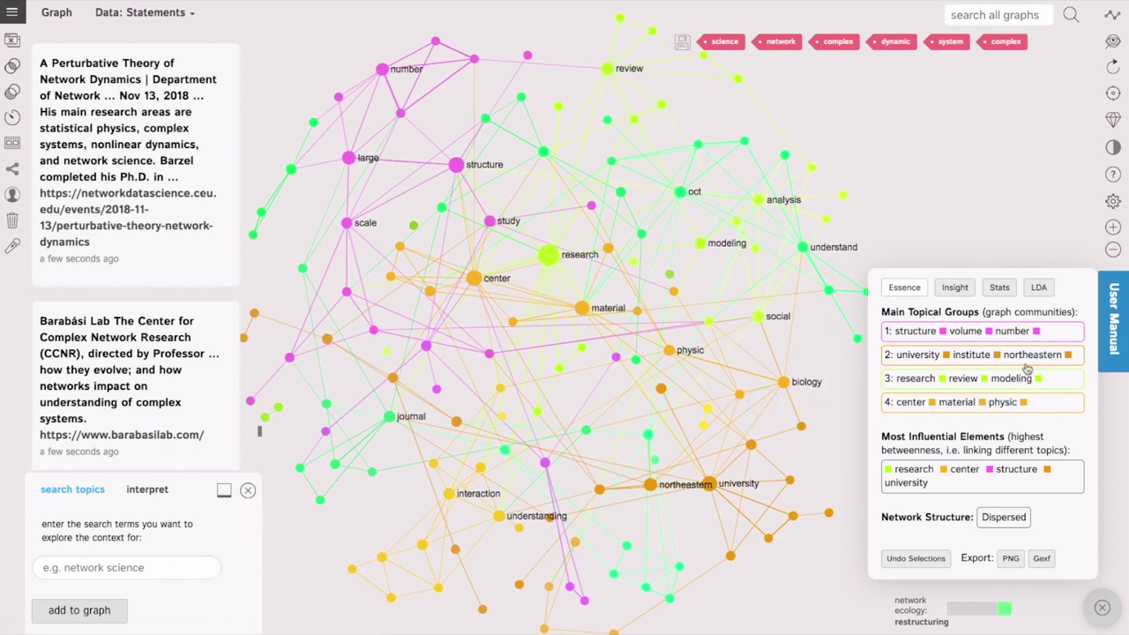
left_click_drag(736, 520, 707, 469)
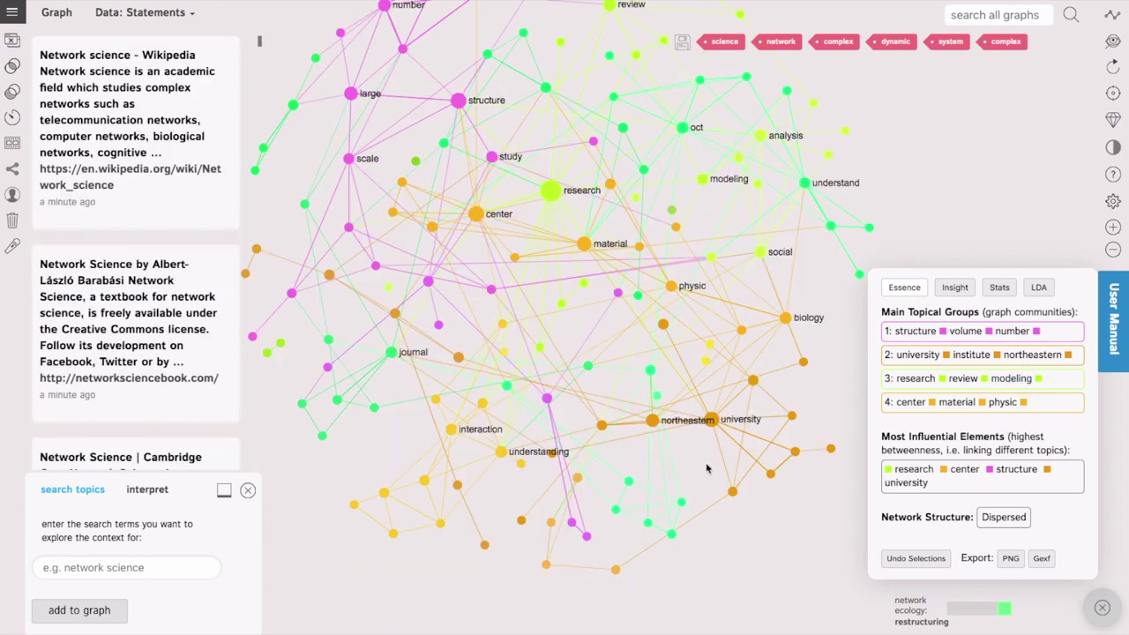
Filter to the northeastern and university nodes and open the Network Science Institute result's website
left_click(653, 422)
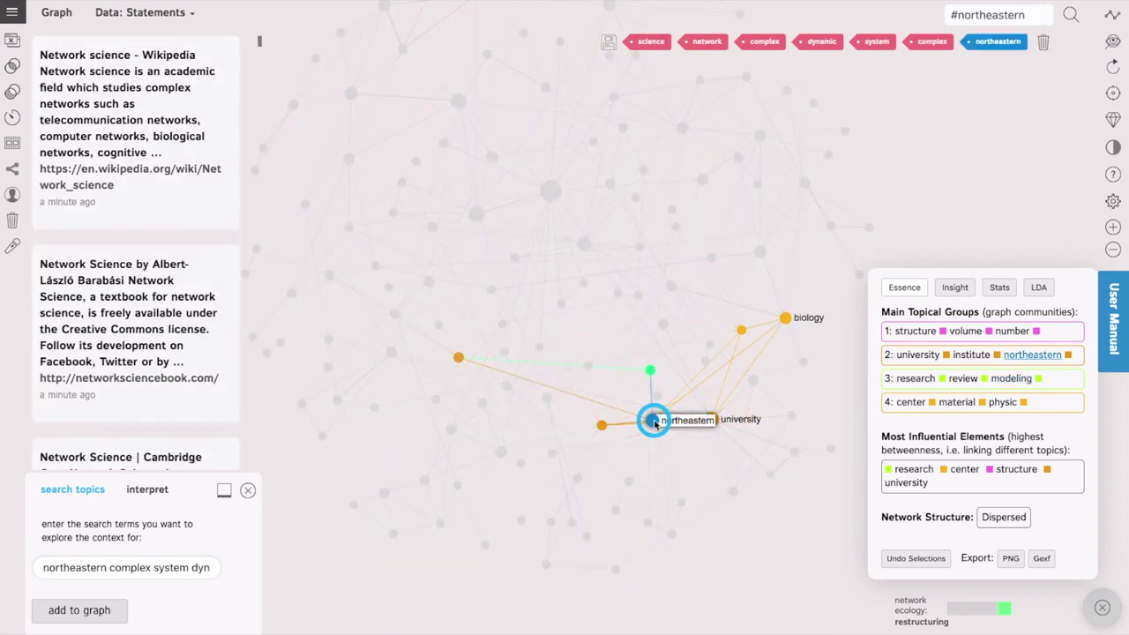
left_click(711, 420)
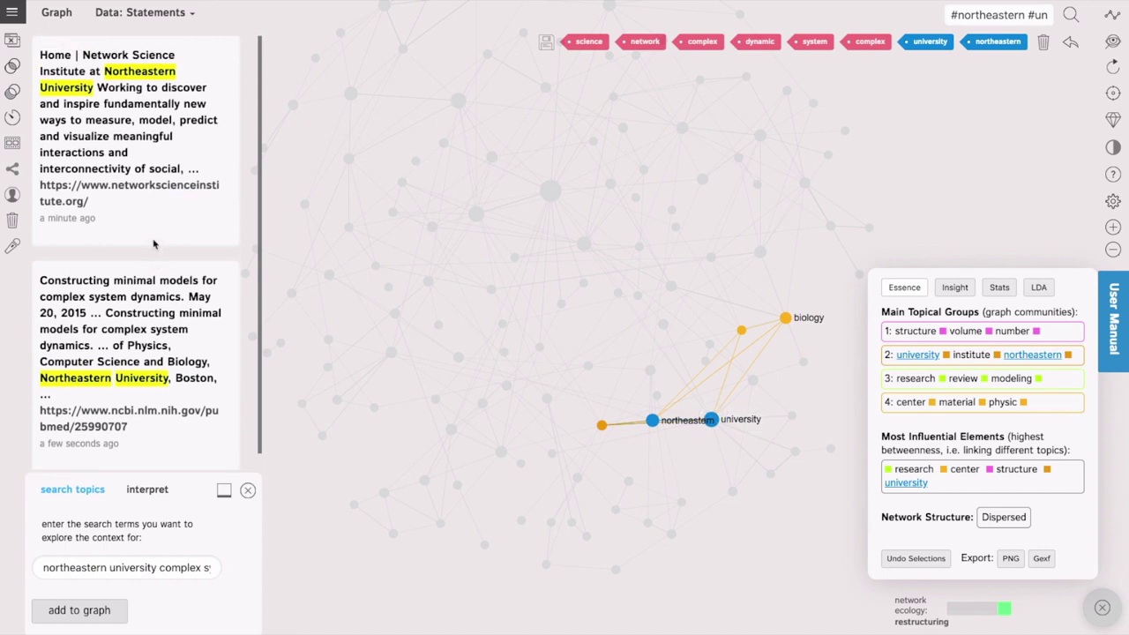
scroll(154, 244, "down", 1)
scroll(140, 257, "up", 1)
left_click(119, 191)
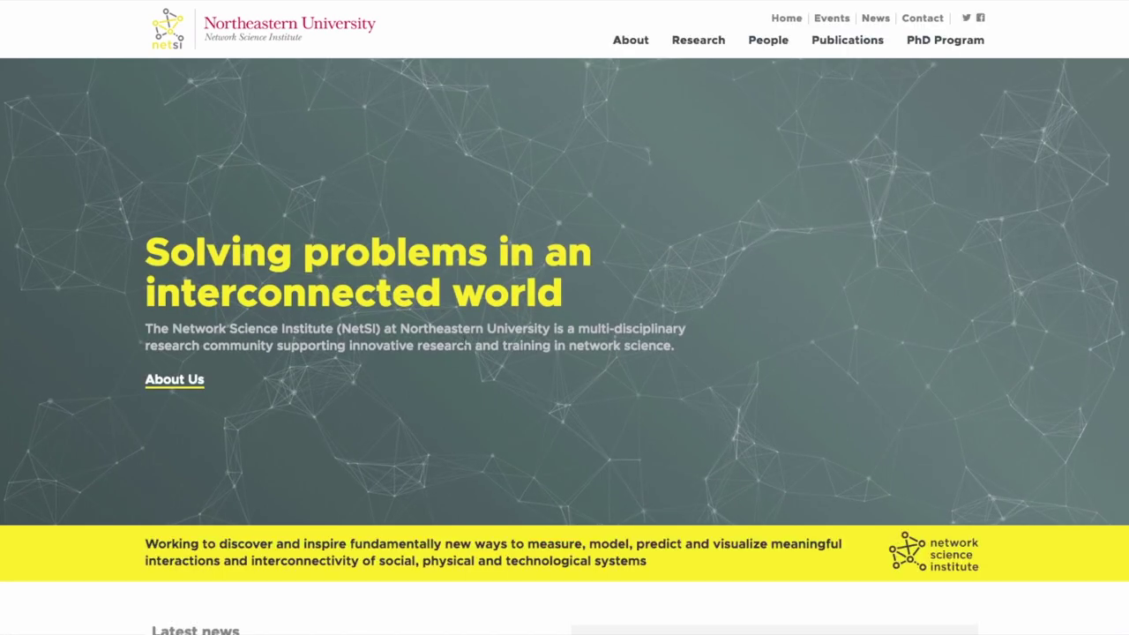
Scroll through the NetSI homepage down to Featured news and back up
scroll(478, 365, "down", 3)
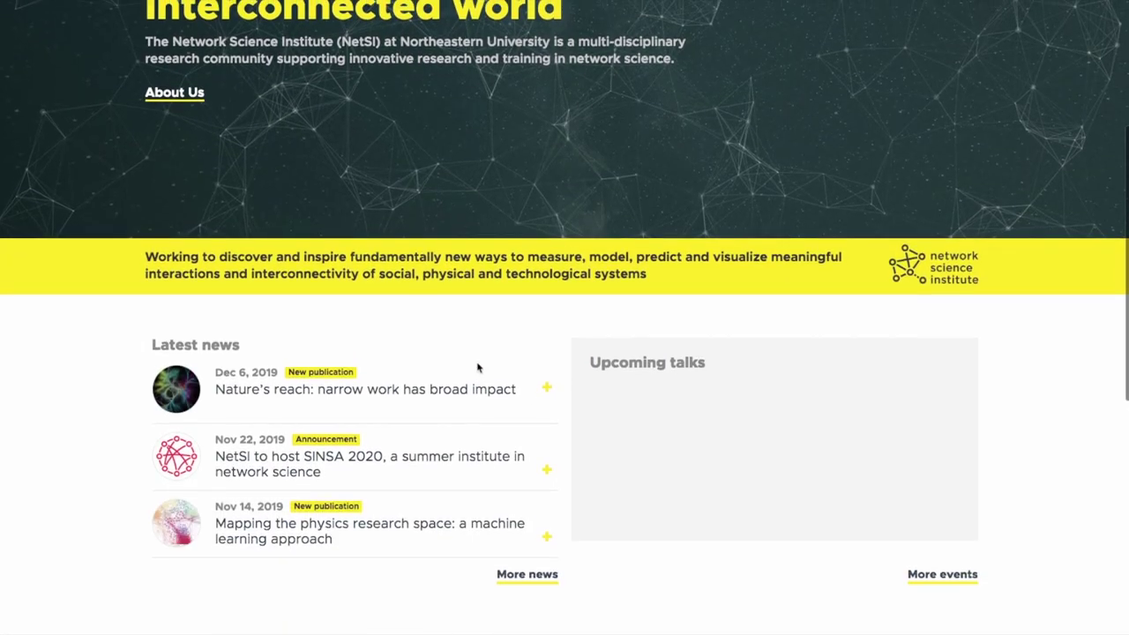
scroll(477, 367, "up", 3)
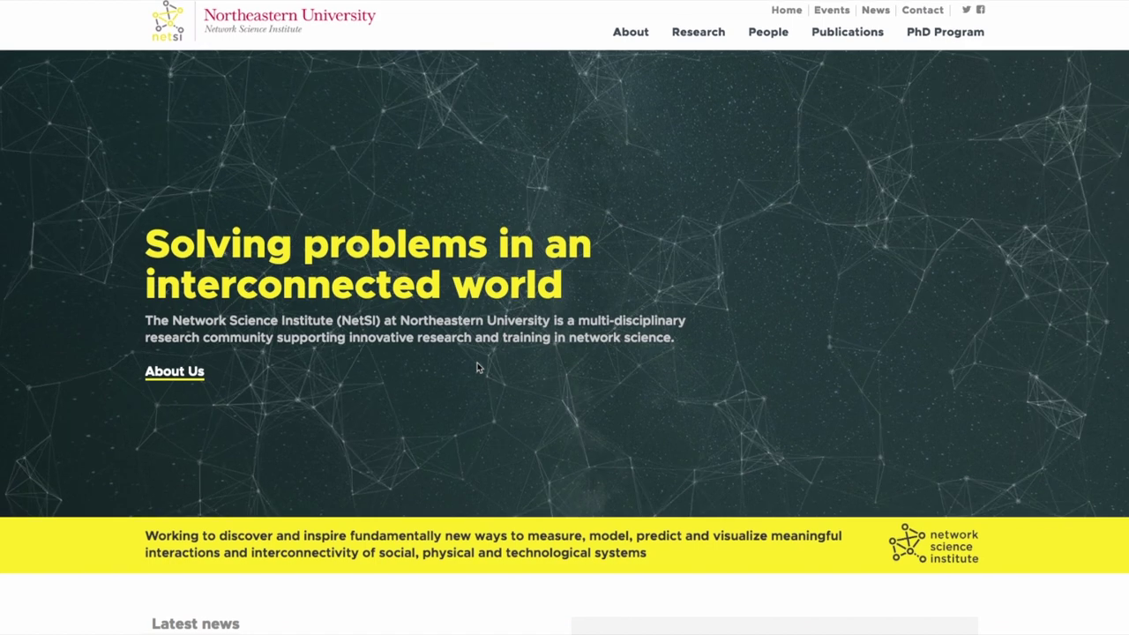
scroll(478, 367, "down", 1)
scroll(477, 367, "up", 1)
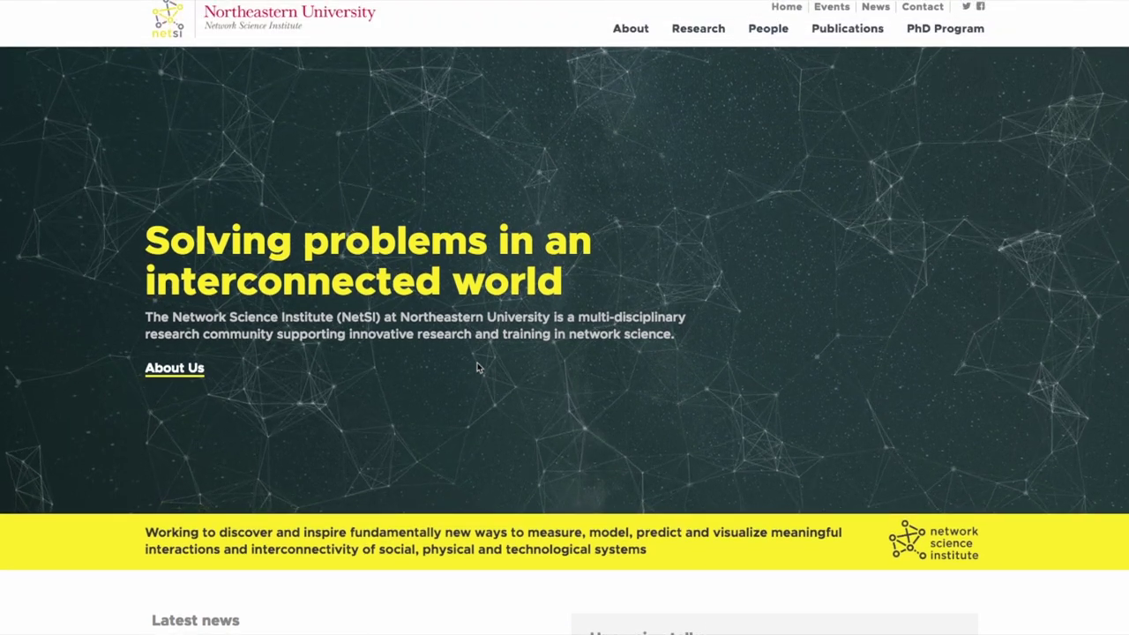
scroll(478, 367, "up", 1)
scroll(478, 367, "down", 1)
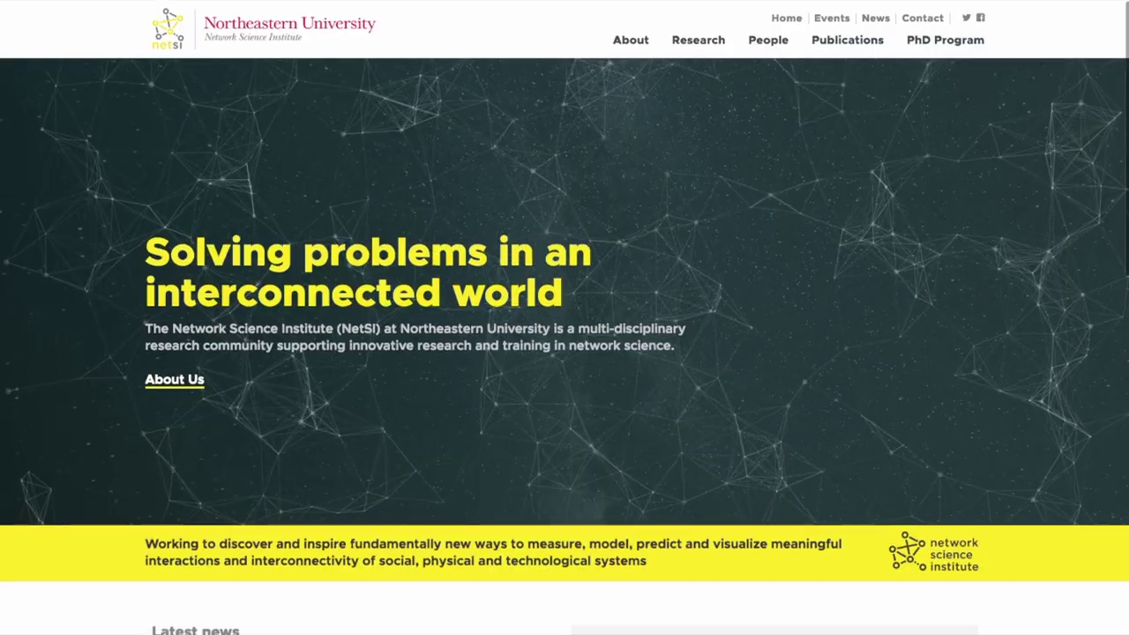
scroll(426, 298, "down", 10)
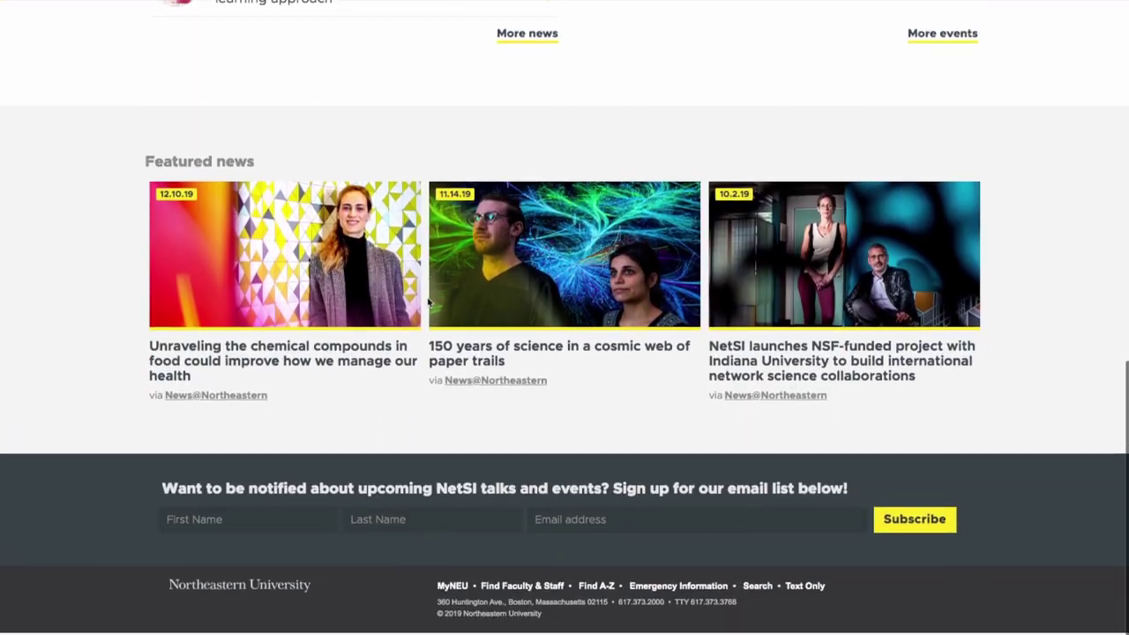
scroll(429, 301, "up", 2)
scroll(429, 301, "up", 8)
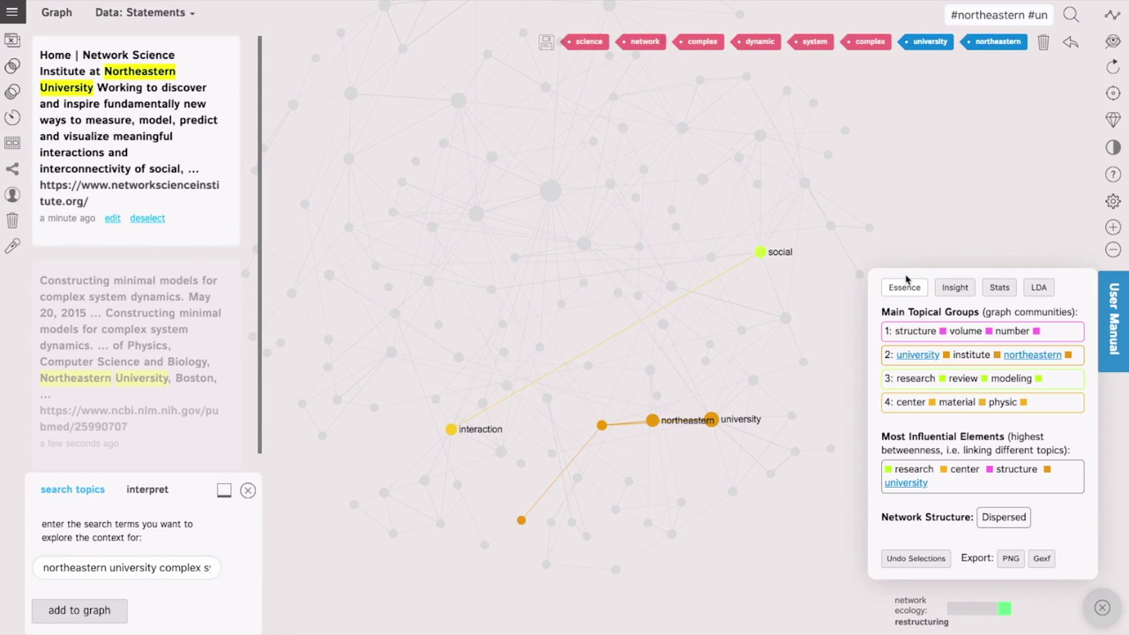
Restore the full graph and show the gap between center–material–physic and research–review–modeling clusters
left_click(906, 280)
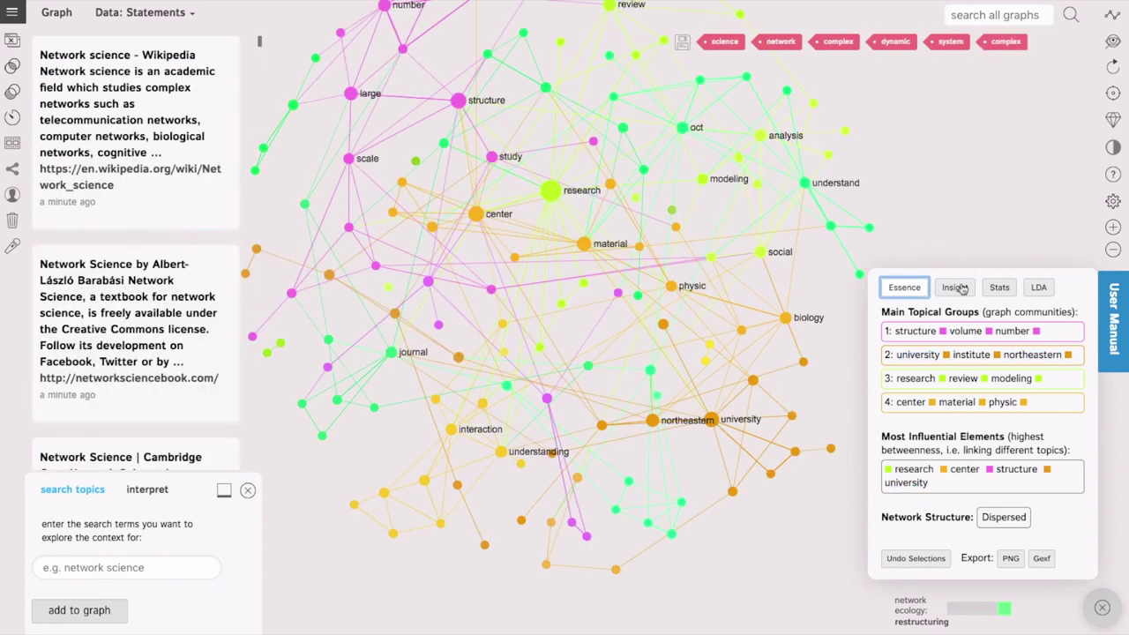
left_click(957, 291)
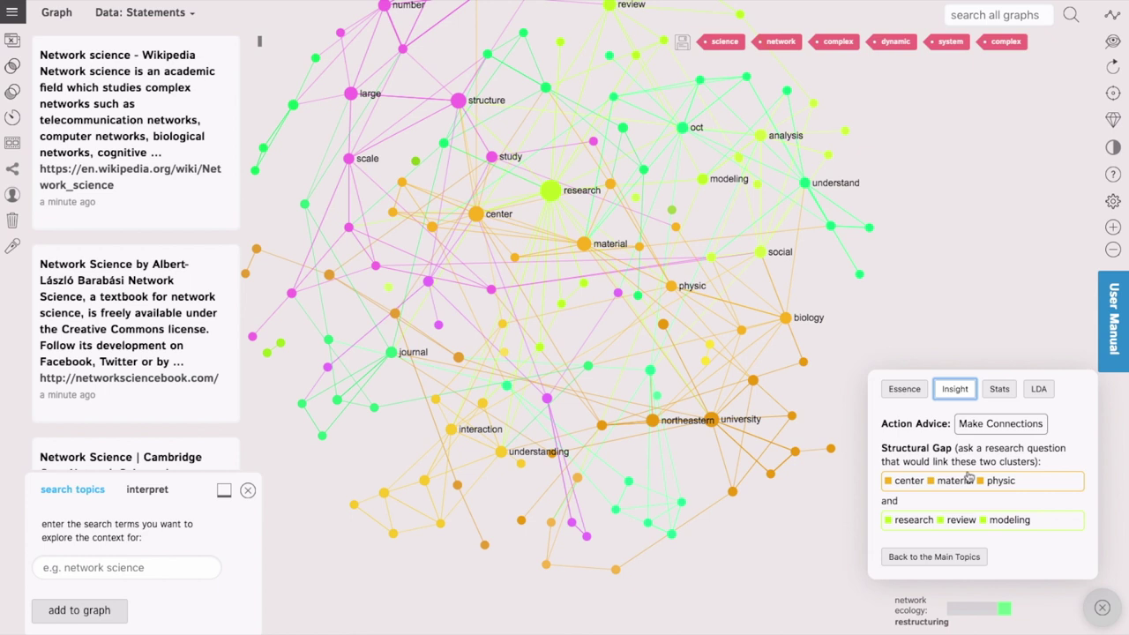
left_click(1046, 483)
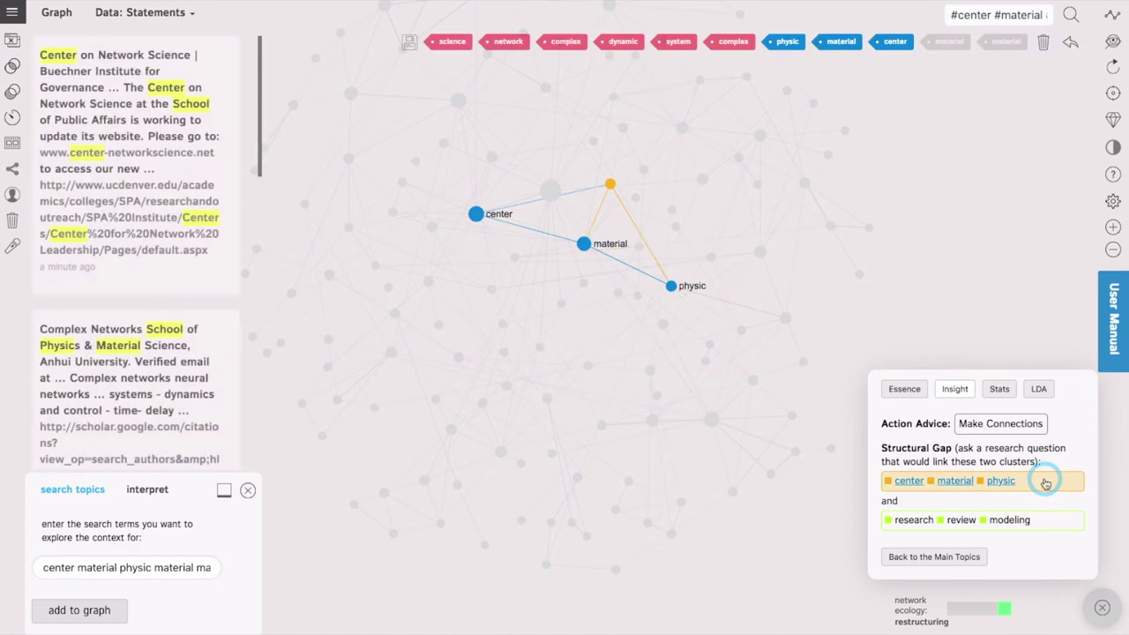
left_click(1045, 482)
left_click(1048, 519)
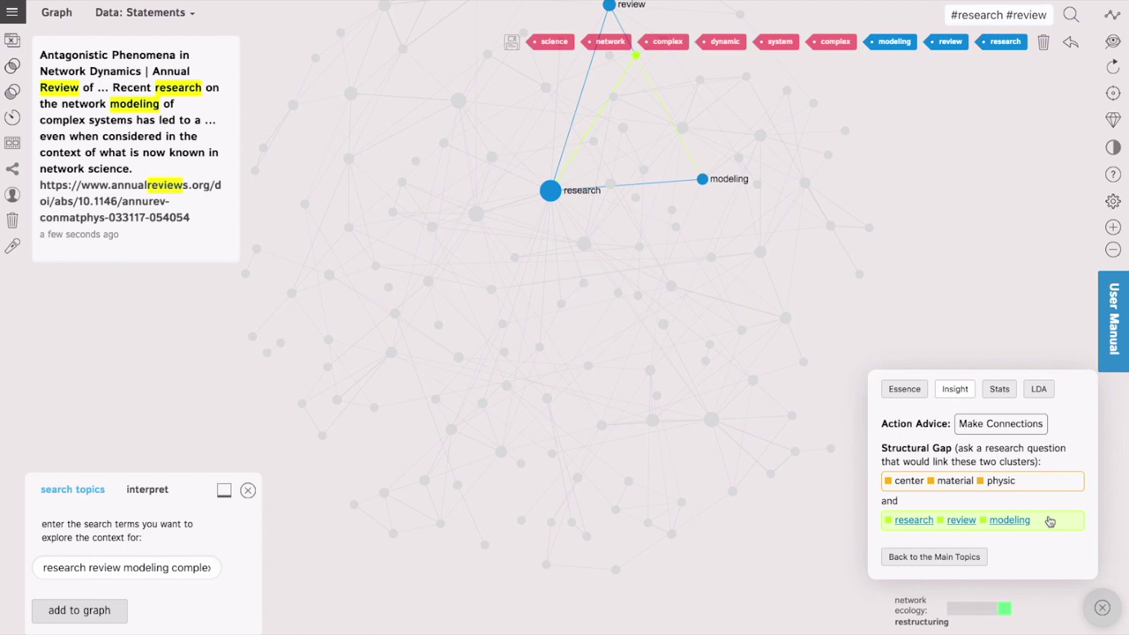
left_click(1050, 522)
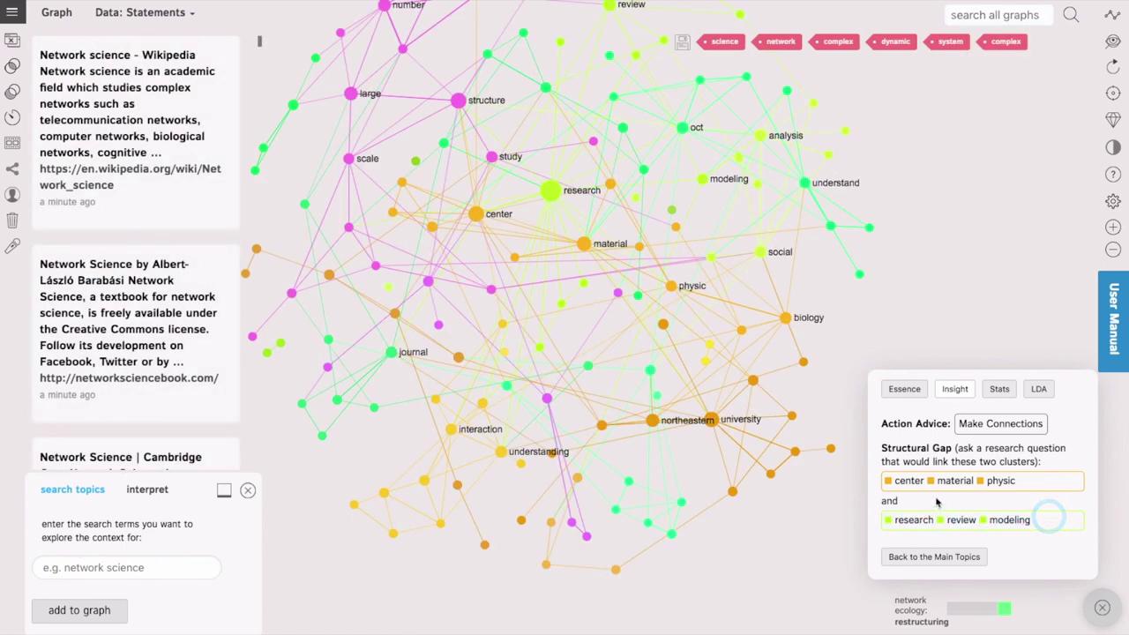